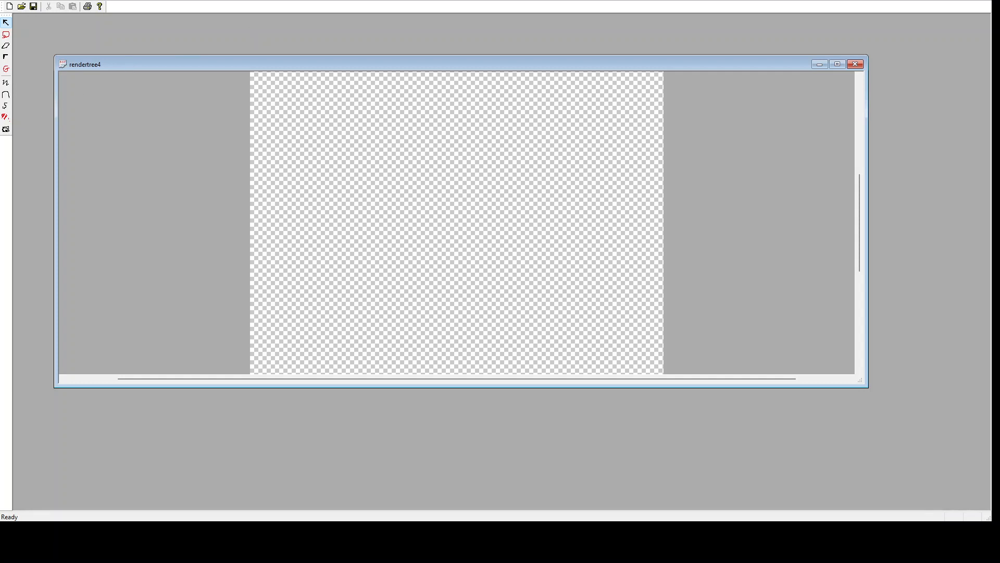
# Draw a filled arch shape in the upper-left part of the canvas.
pyautogui.click(6, 106)
pyautogui.moveTo(278, 95); pyautogui.dragTo(437, 227)
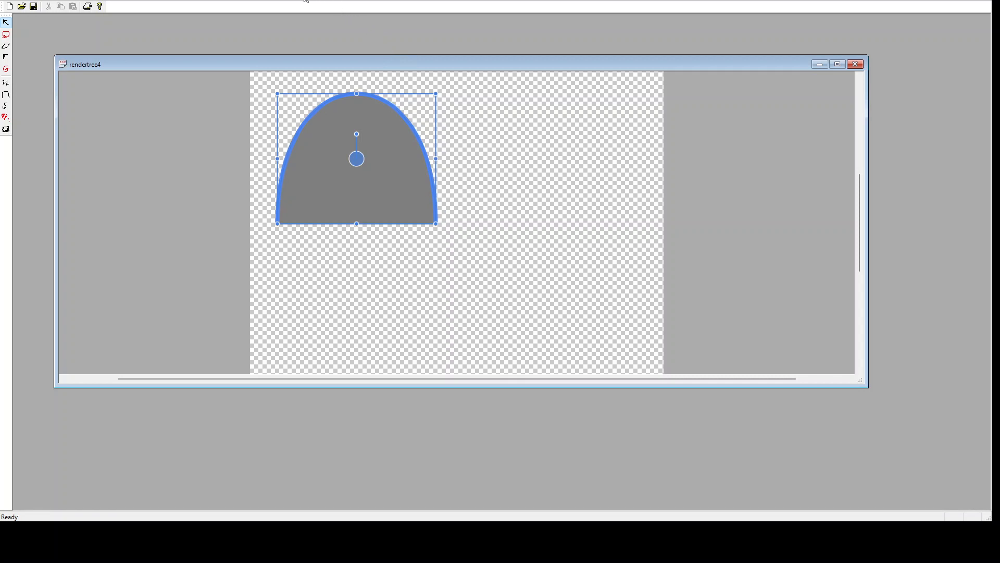
# With the curve tool, draw a closed wavy freeform shape below the arch, extending past the canvas's left edge.
pyautogui.click(7, 95)
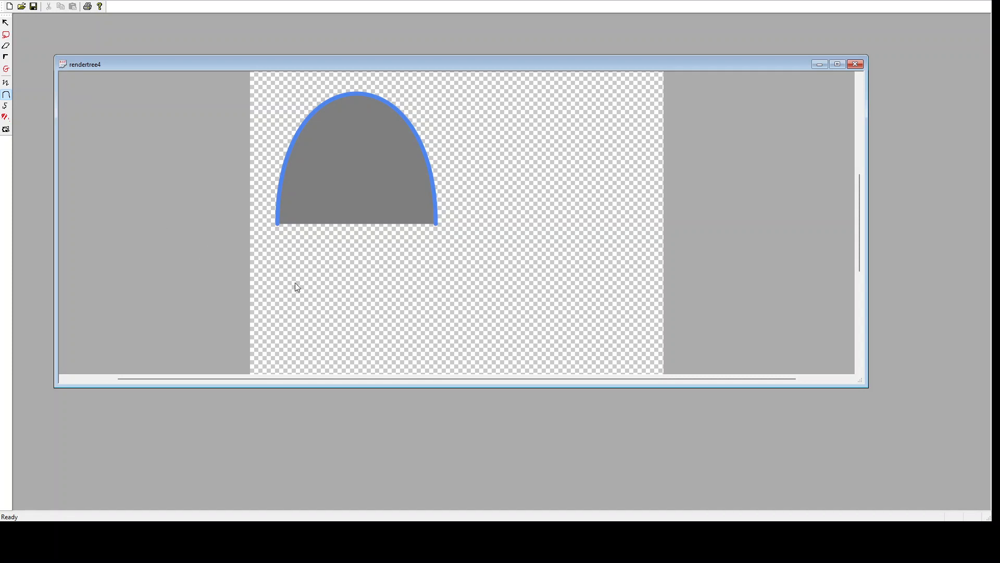
pyautogui.moveTo(271, 265); pyautogui.dragTo(263, 305)
pyautogui.moveTo(347, 277); pyautogui.dragTo(345, 234)
pyautogui.moveTo(406, 250)
pyautogui.mouseDown()
pyautogui.moveTo(423, 296)
pyautogui.moveTo(471, 241)
pyautogui.mouseUp()
pyautogui.moveTo(538, 241)
pyautogui.mouseDown()
pyautogui.moveTo(572, 303)
pyautogui.moveTo(556, 333)
pyautogui.moveTo(487, 368)
pyautogui.moveTo(326, 368)
pyautogui.moveTo(239, 353)
pyautogui.mouseUp()
pyautogui.moveTo(203, 309); pyautogui.dragTo(194, 286)
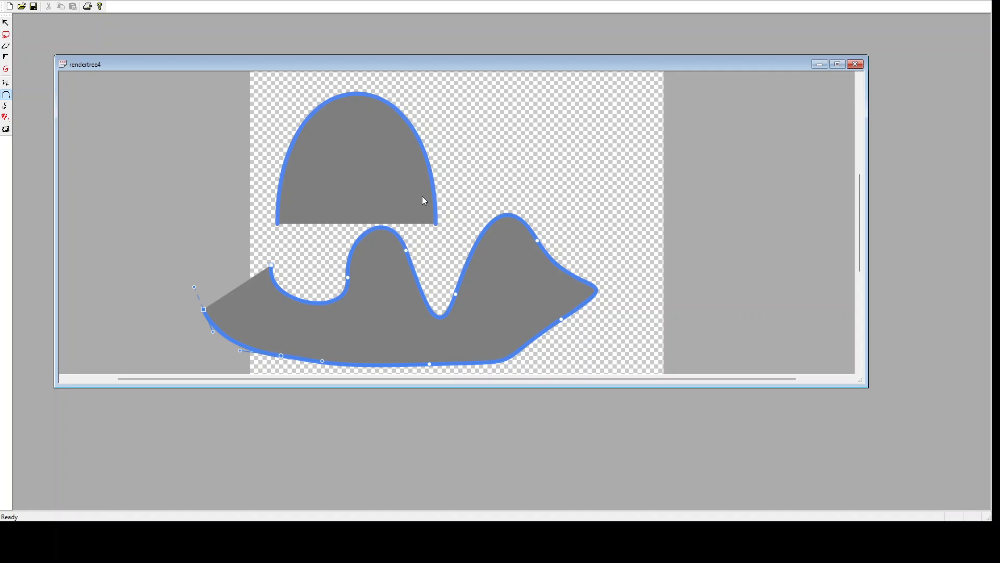
# Create a new document and place a photo covering most of its canvas.
pyautogui.click(9, 6)
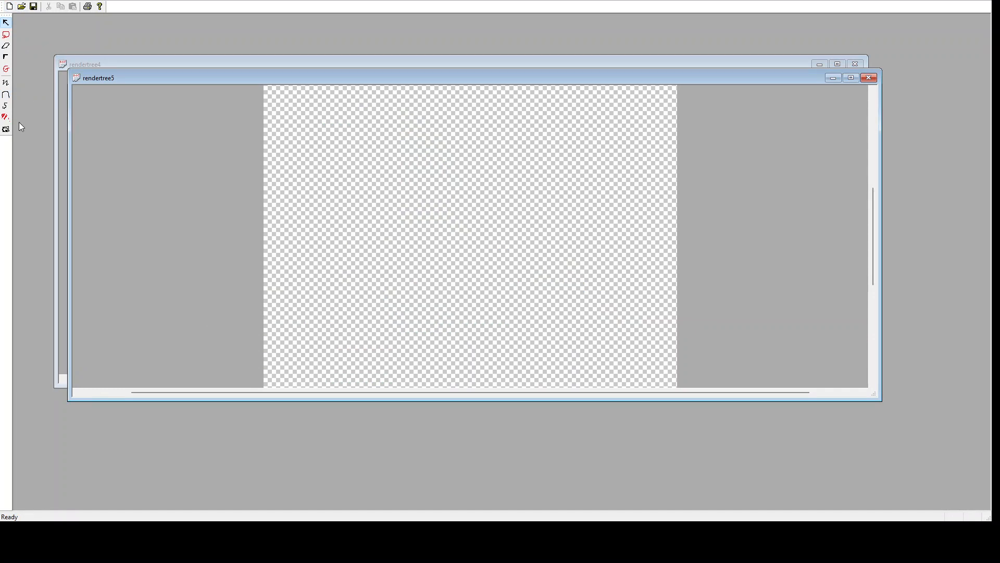
pyautogui.click(6, 128)
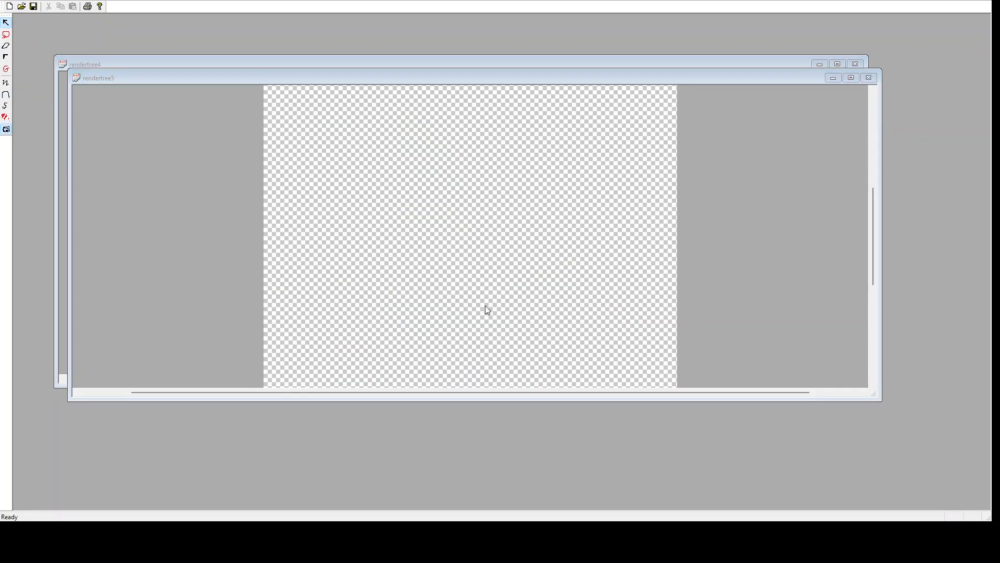
pyautogui.click(671, 277)
pyautogui.moveTo(230, 109); pyautogui.dragTo(654, 370)
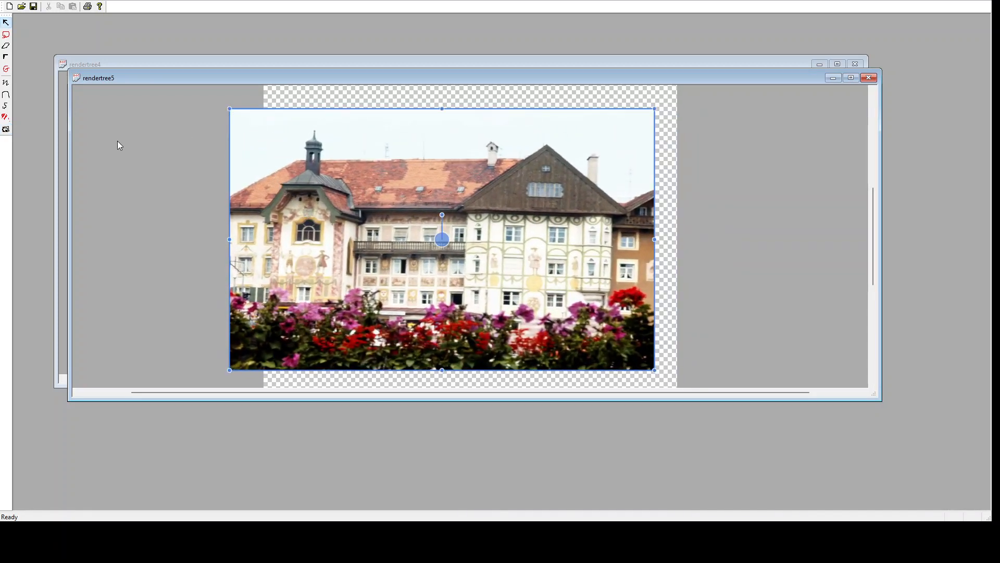
# Draw a wavy closed curve over the photo so the photo is clipped to that shape.
pyautogui.click(8, 95)
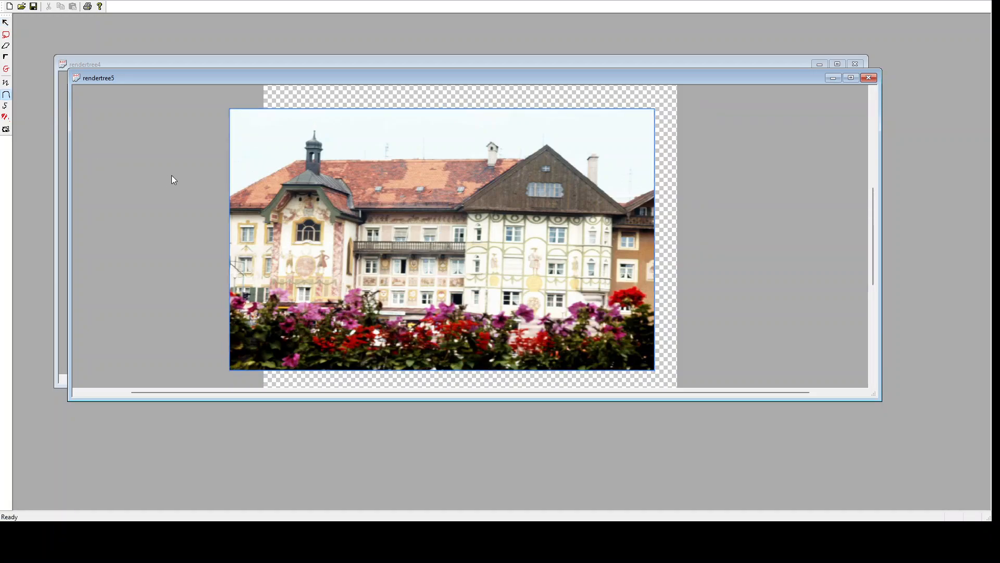
pyautogui.moveTo(202, 192); pyautogui.dragTo(203, 133)
pyautogui.moveTo(282, 163); pyautogui.dragTo(491, 196)
pyautogui.moveTo(548, 173); pyautogui.dragTo(571, 256)
pyautogui.moveTo(582, 311); pyautogui.dragTo(484, 353)
pyautogui.moveTo(402, 355); pyautogui.dragTo(312, 351)
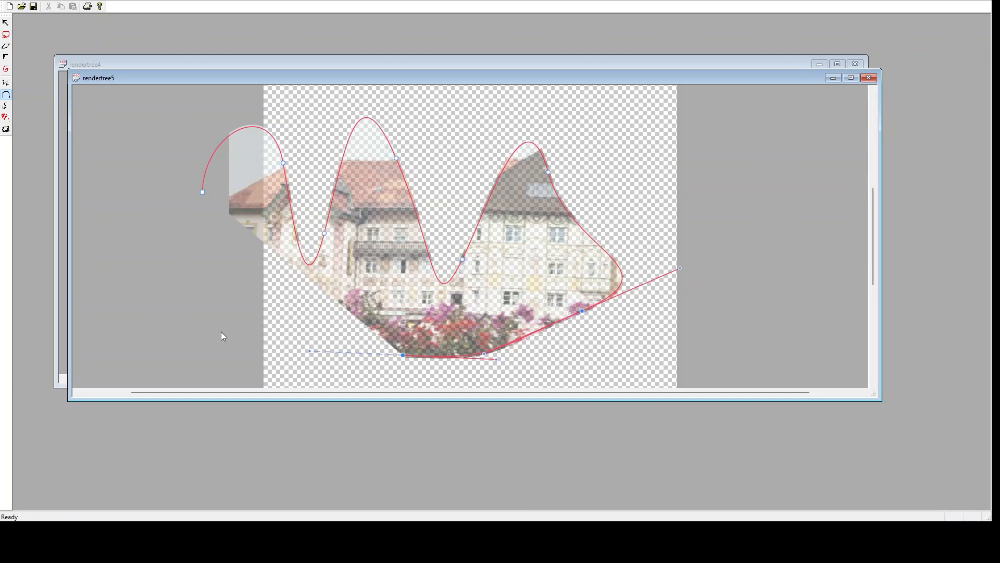
pyautogui.moveTo(206, 337); pyautogui.dragTo(160, 330)
pyautogui.moveTo(129, 257); pyautogui.dragTo(124, 215)
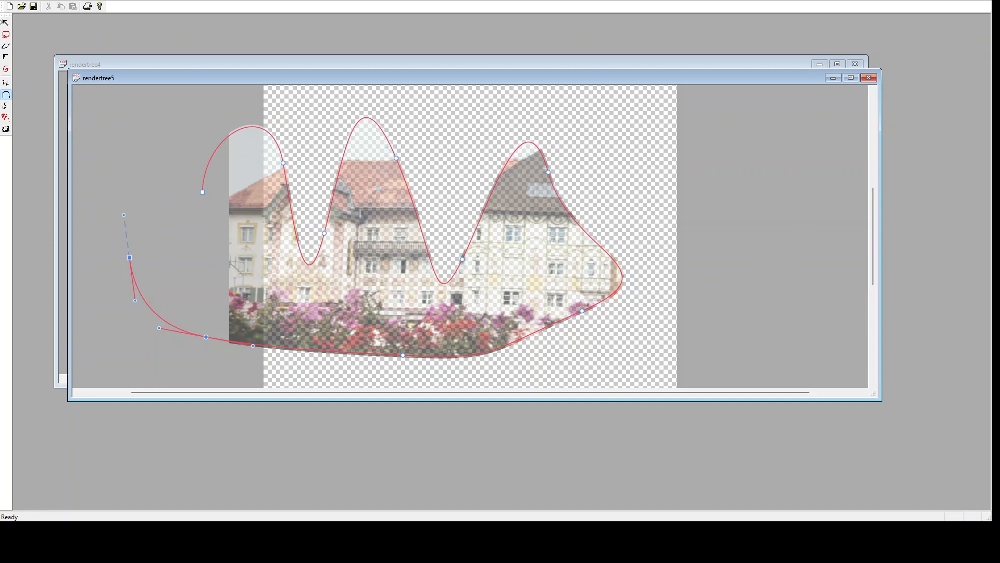
# Move the clipping curve to the right so it sits over the photo.
pyautogui.click(6, 23)
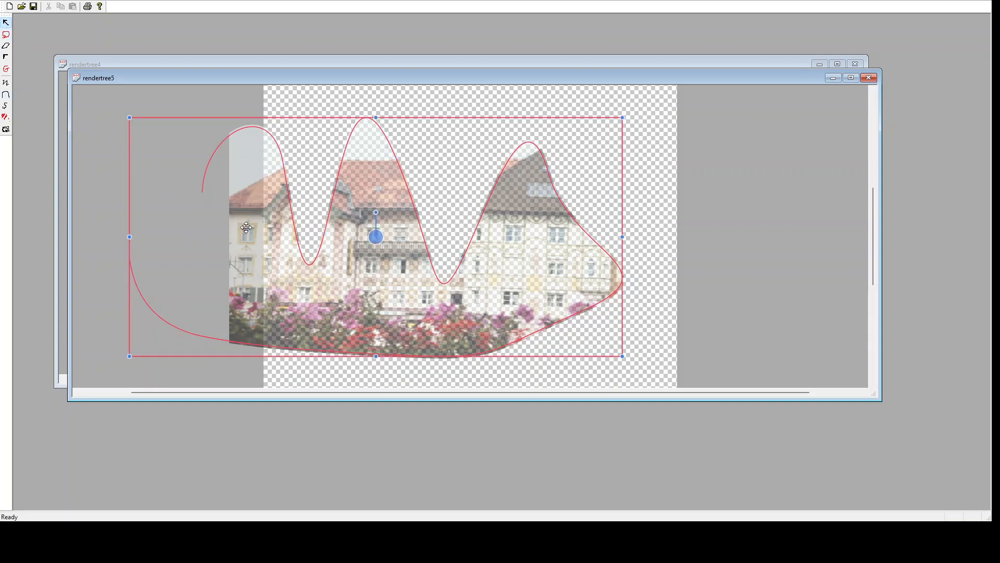
pyautogui.moveTo(279, 265); pyautogui.dragTo(364, 255)
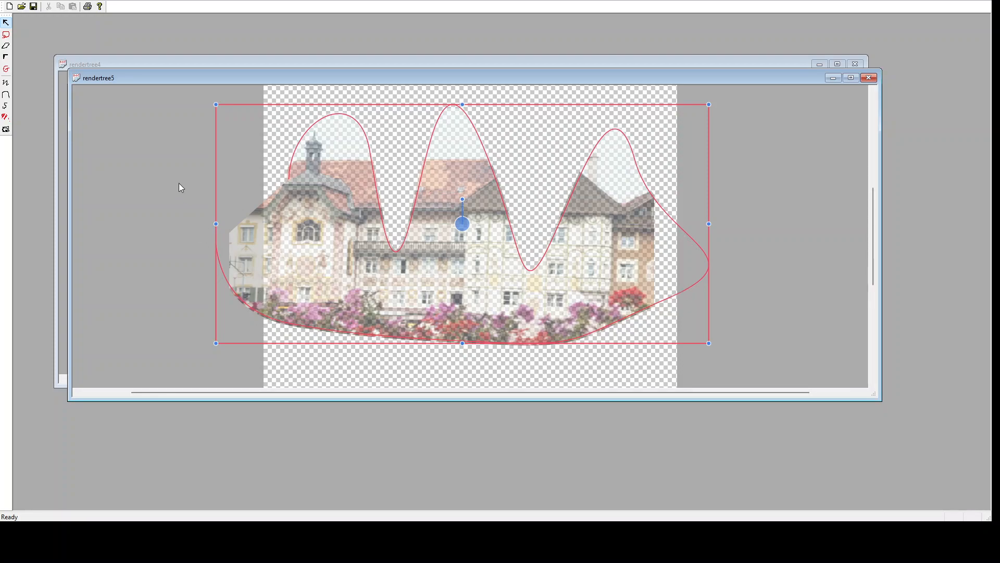
# Create another new document and draw a four-sided straight-edged polygon in its upper-left area.
pyautogui.click(9, 6)
pyautogui.click(6, 94)
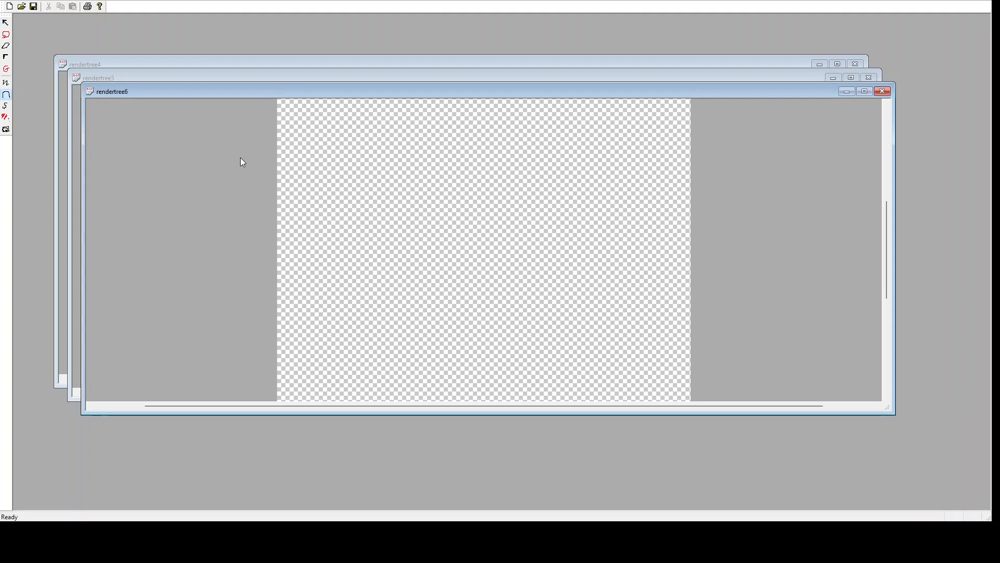
pyautogui.click(309, 168)
pyautogui.click(453, 125)
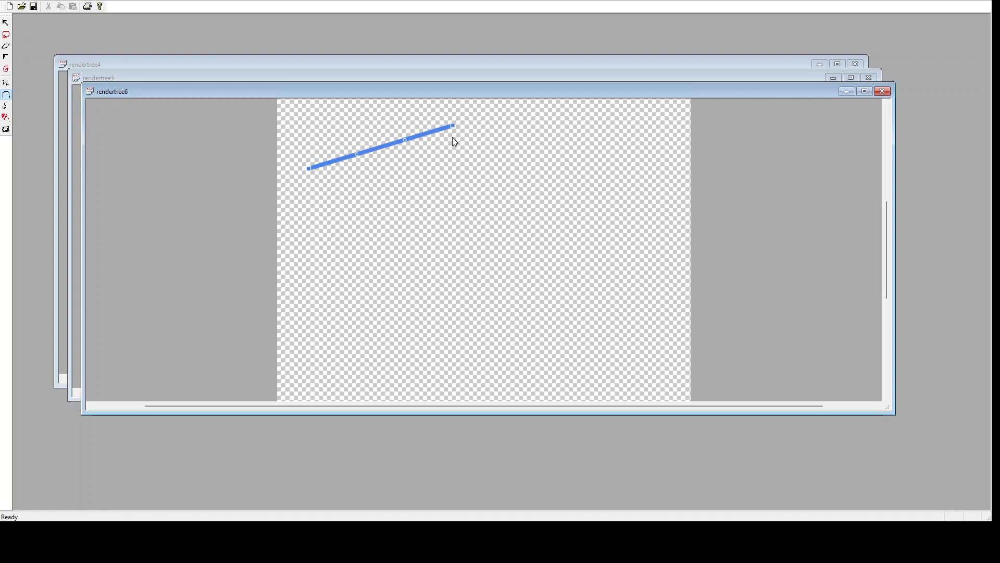
pyautogui.doubleClick(473, 261)
pyautogui.click(348, 267)
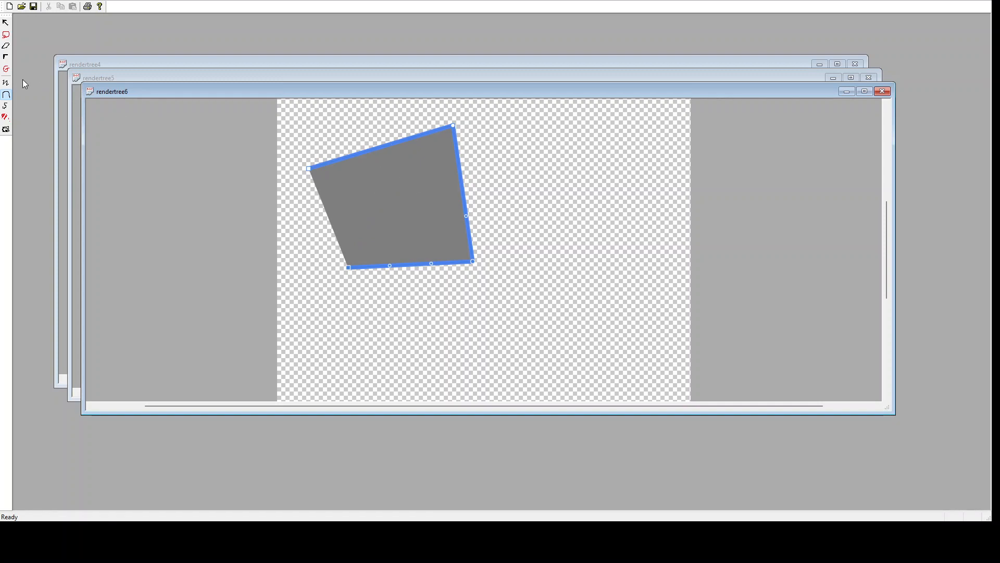
# Convert the polygon's right corner into a smooth rounded curve.
pyautogui.click(6, 56)
pyautogui.moveTo(463, 179); pyautogui.dragTo(494, 181)
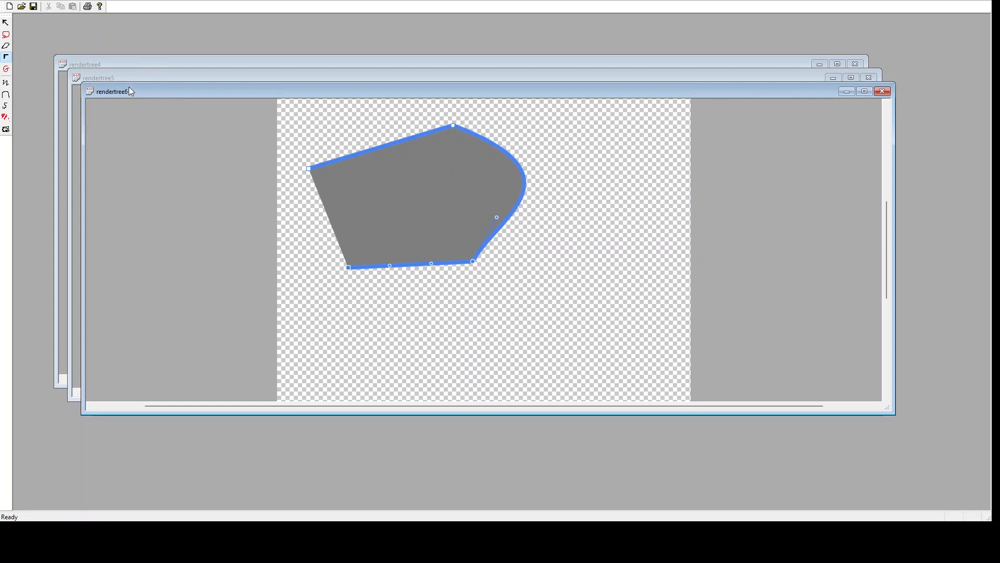
# In the first document, draw another curved closed shape on the left, crossing over the existing shapes.
pyautogui.click(8, 96)
pyautogui.click(216, 69)
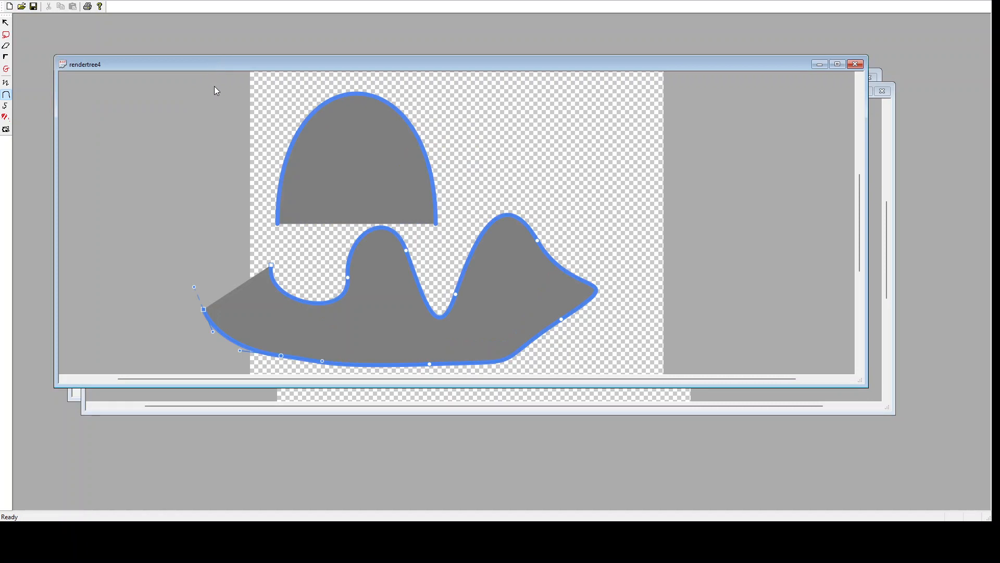
pyautogui.click(335, 158)
pyautogui.moveTo(187, 192); pyautogui.dragTo(107, 202)
pyautogui.moveTo(93, 246); pyautogui.dragTo(130, 306)
pyautogui.moveTo(207, 289); pyautogui.dragTo(243, 278)
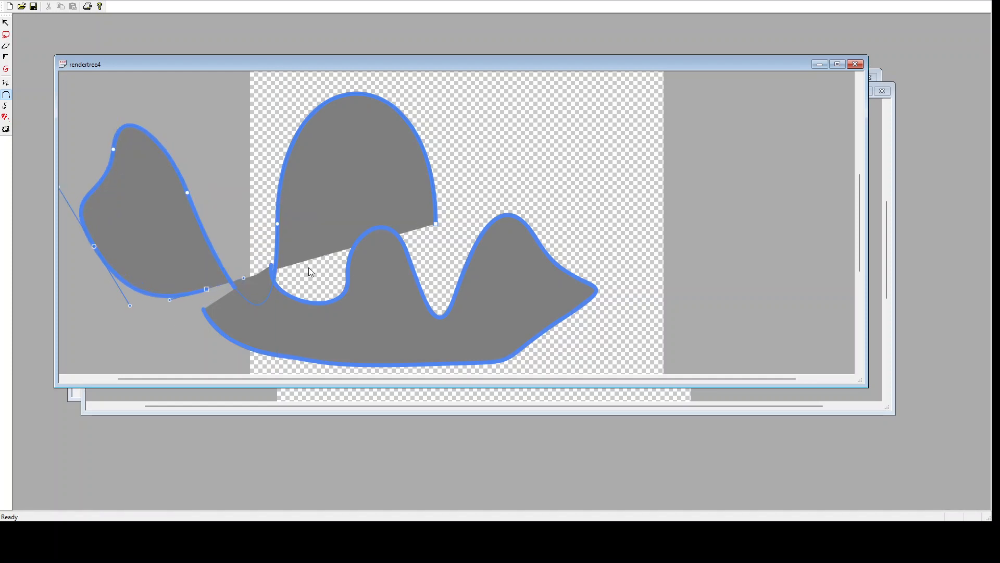
pyautogui.moveTo(322, 273); pyautogui.dragTo(477, 262)
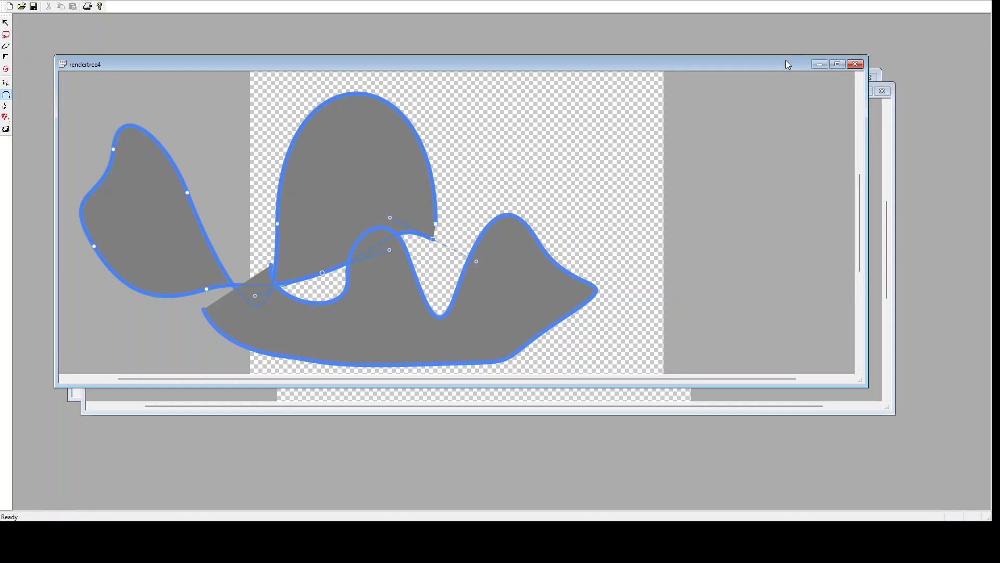
# Rearrange the overlapping document windows and bring the first document back to the front.
pyautogui.moveTo(782, 60); pyautogui.dragTo(772, 39)
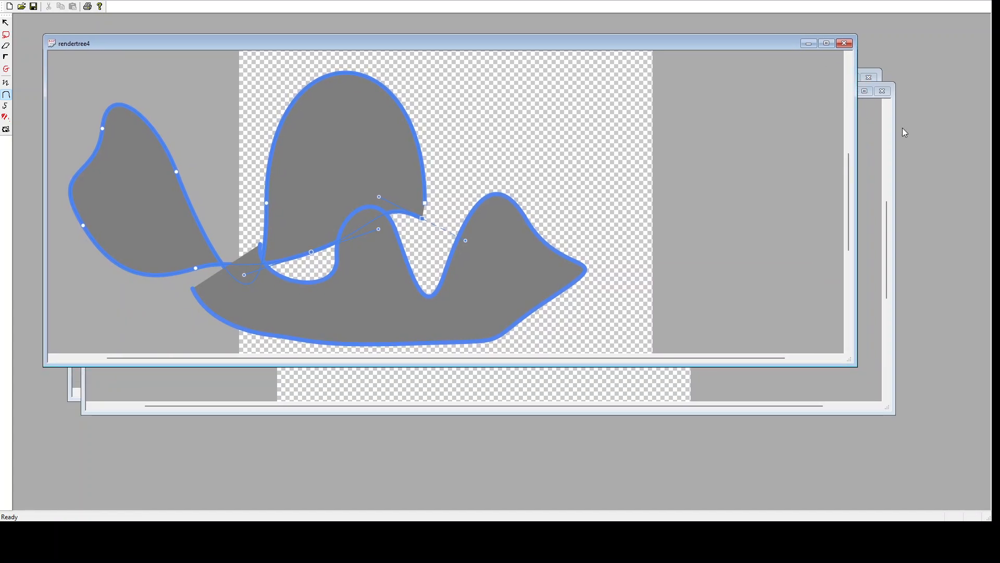
pyautogui.click(890, 114)
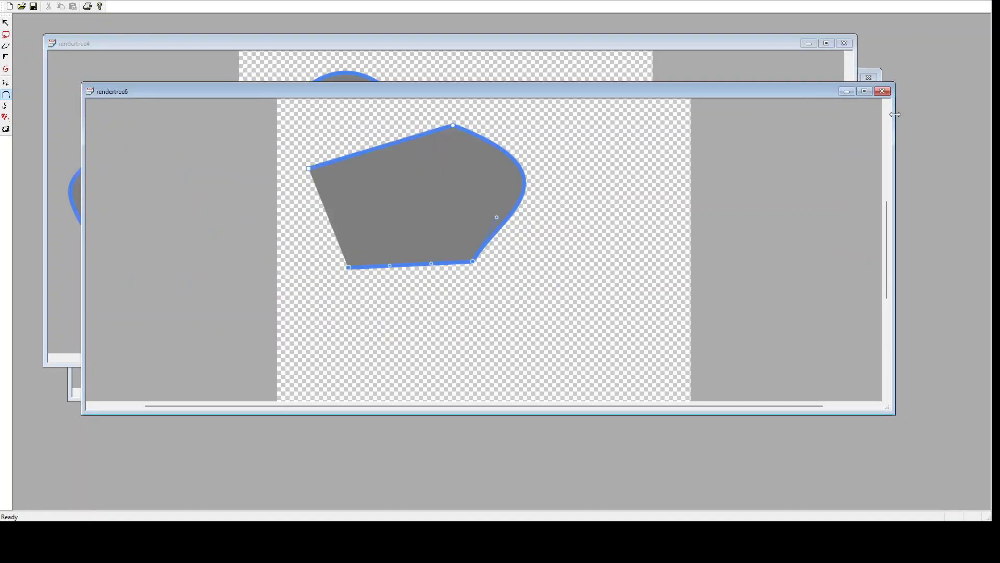
pyautogui.moveTo(763, 95); pyautogui.dragTo(802, 157)
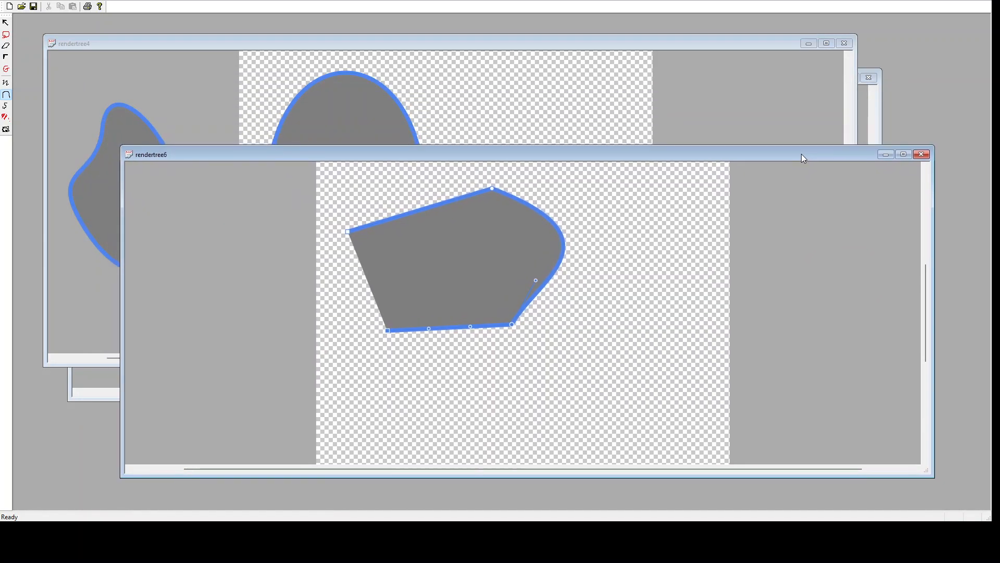
pyautogui.click(681, 50)
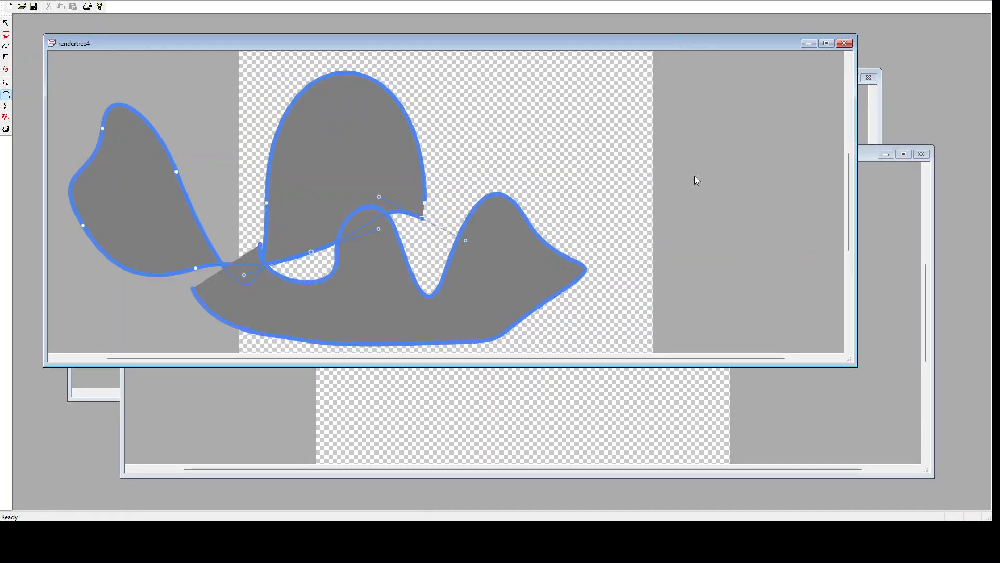